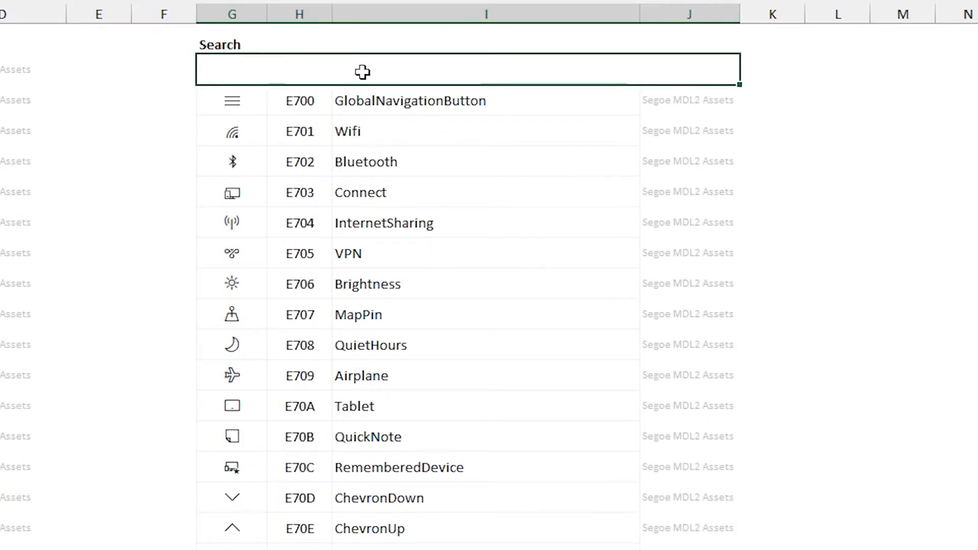
pyautogui.write('hand')
# - Search the icon list for hand, copy the PointerHand icon, then search for check
pyautogui.press('Return')
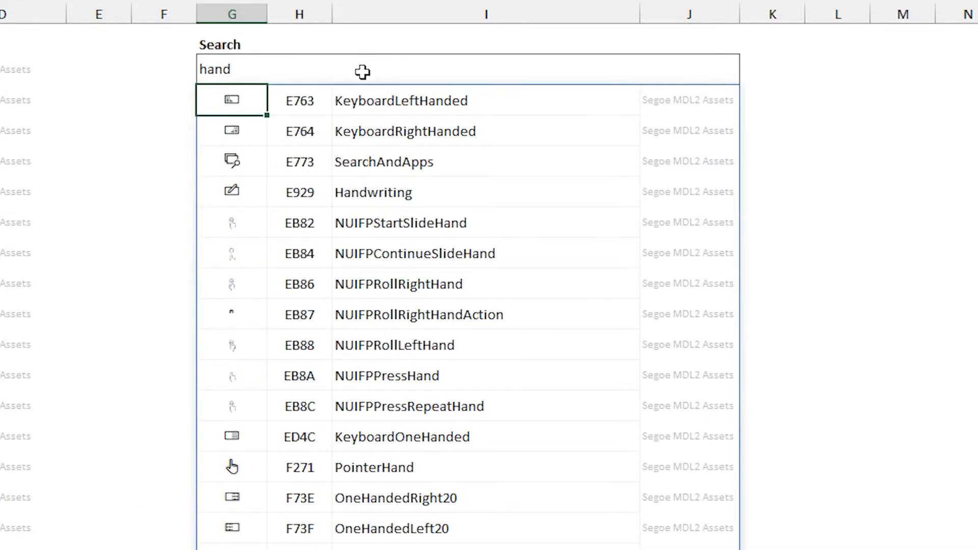
pyautogui.click(256, 468)
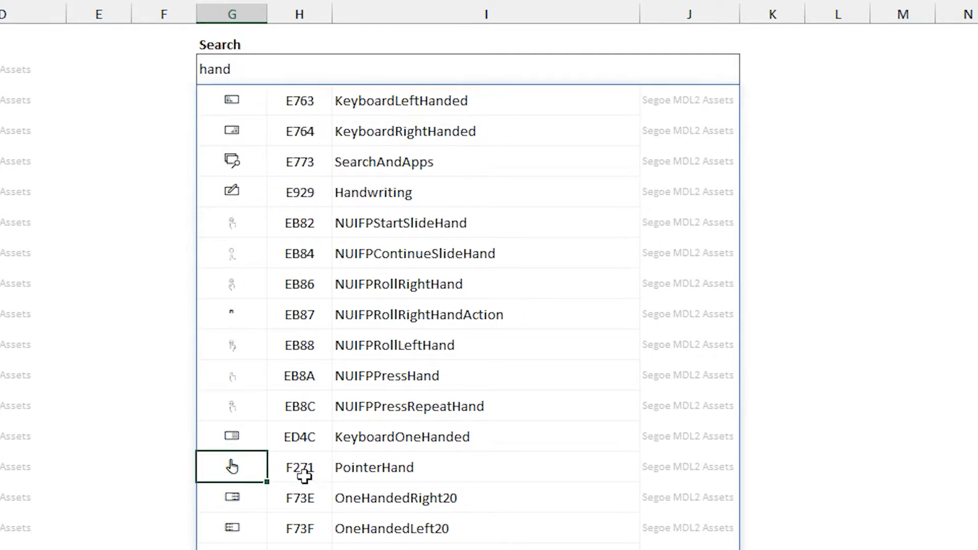
pyautogui.write('check')
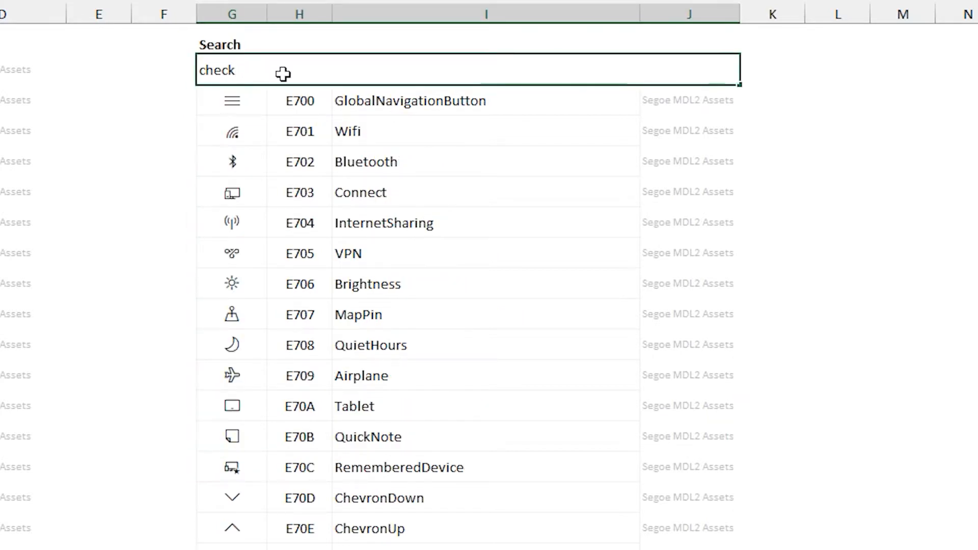
pyautogui.press('Return')
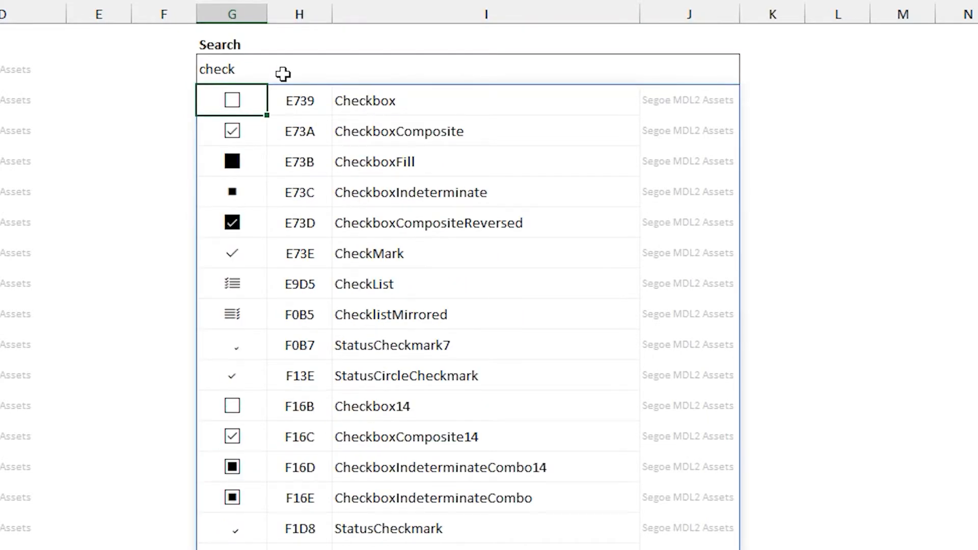
# - Clear the search term and search for heart to show the three heart icons
pyautogui.click(288, 74)
pyautogui.press('Delete')
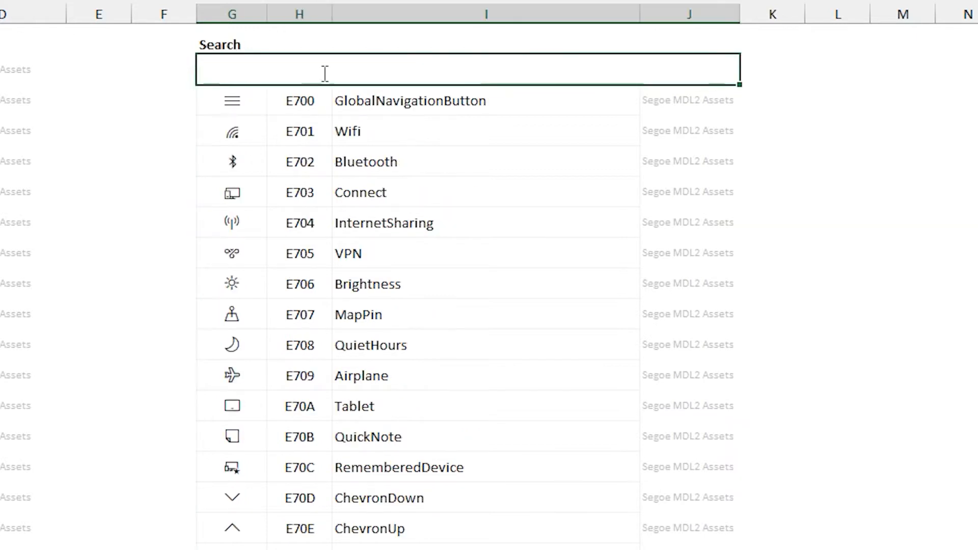
pyautogui.write('heart')
pyautogui.press('Return')
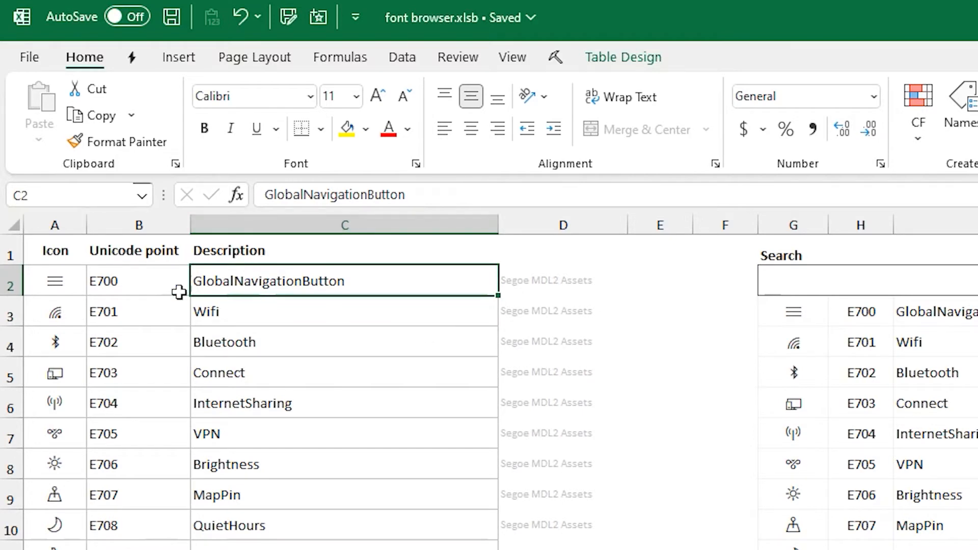
# - Look over the E700 code point and the description column entries such as VPN and QuietHours
pyautogui.click(144, 287)
pyautogui.click(256, 285)
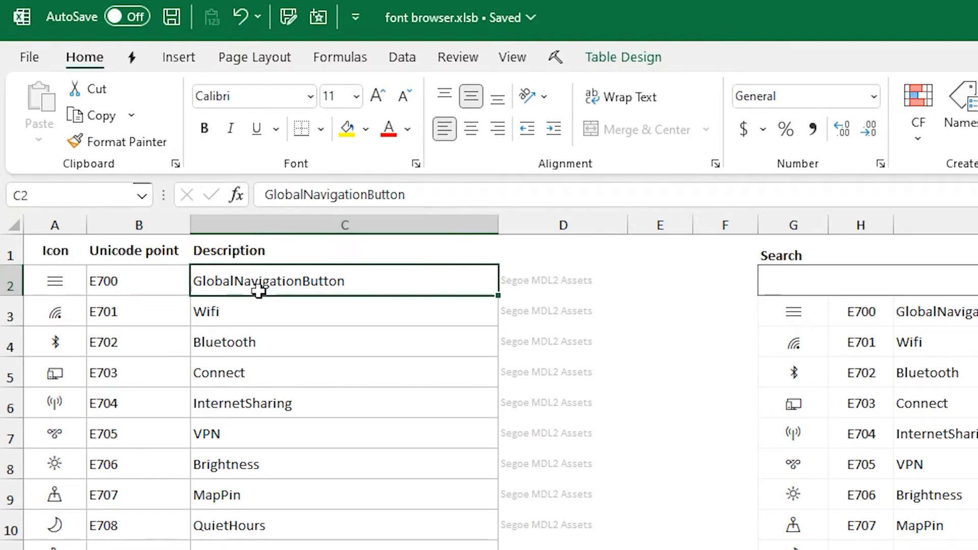
pyautogui.click(276, 375)
pyautogui.click(280, 433)
pyautogui.click(283, 514)
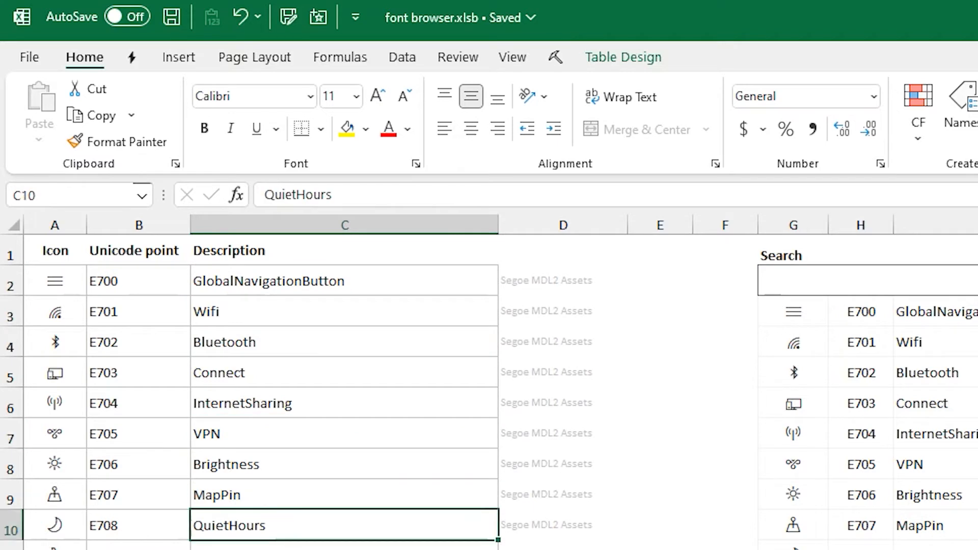
# - Inspect the Unicode point values down column B, returning to E700
pyautogui.click(146, 280)
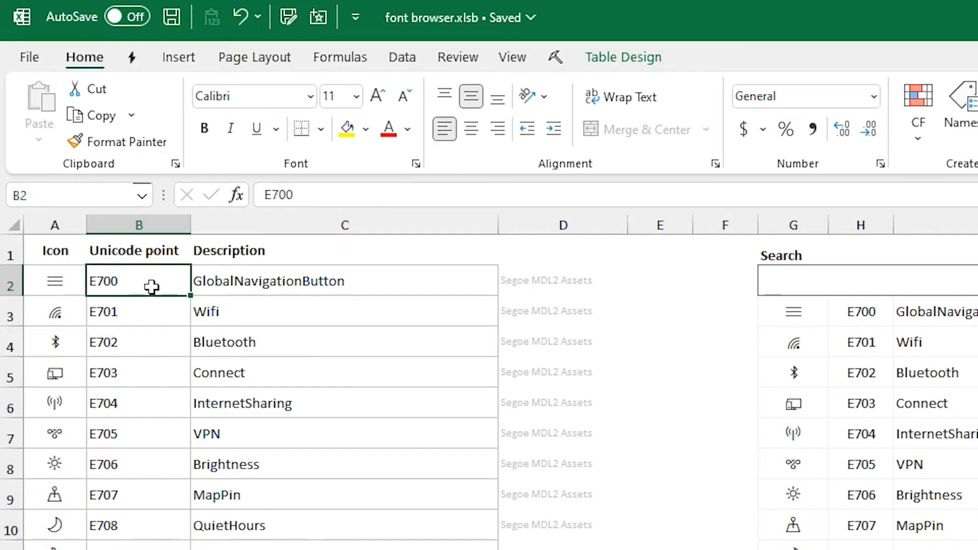
pyautogui.click(141, 313)
pyautogui.click(143, 344)
pyautogui.click(144, 398)
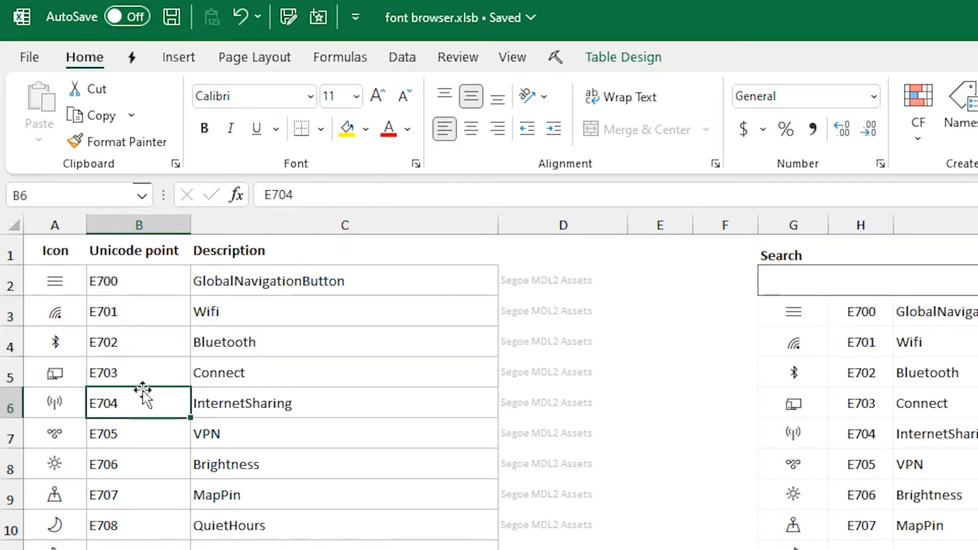
pyautogui.click(145, 426)
pyautogui.click(131, 290)
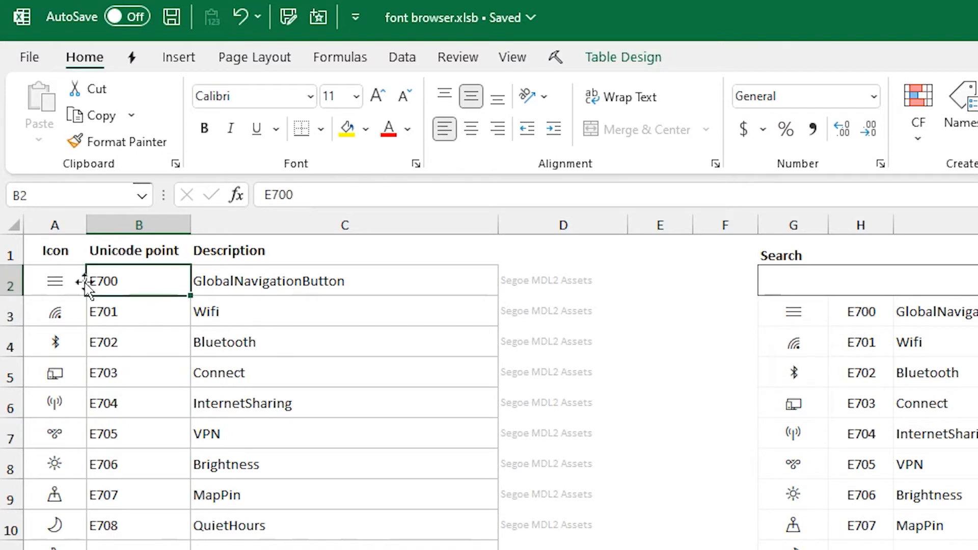
# - Inspect the icon formulas in column A and start editing =UNICHAR(HEX2DEC(B2)) in A2
pyautogui.click(53, 278)
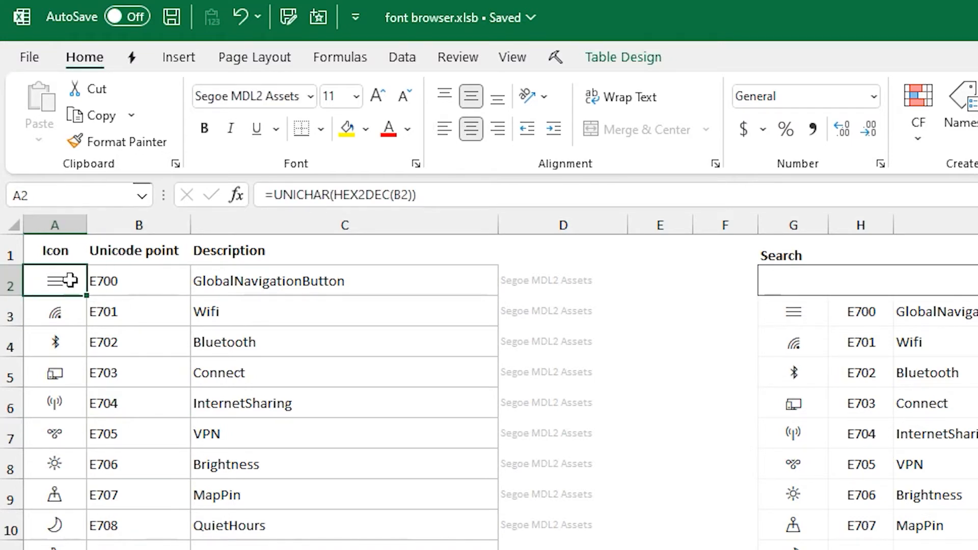
pyautogui.click(56, 313)
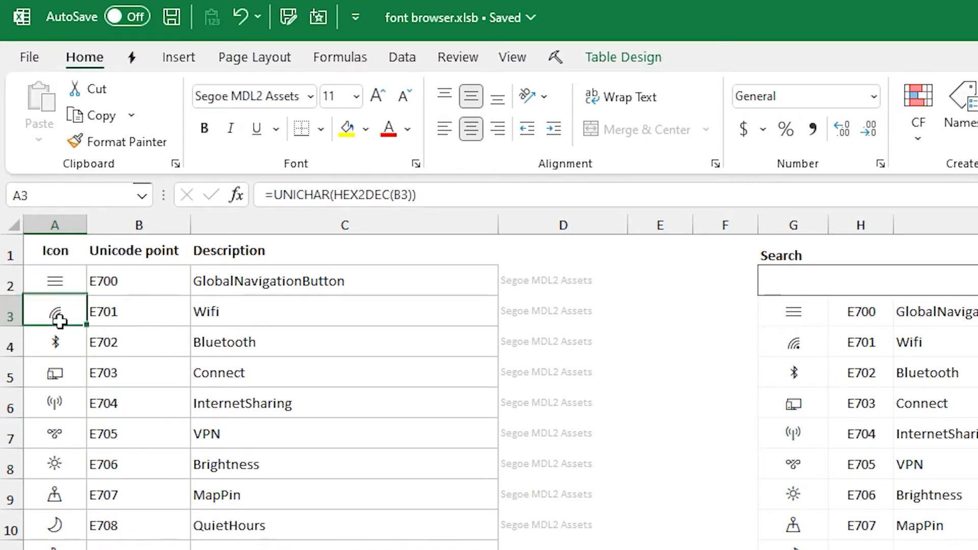
pyautogui.click(55, 367)
pyautogui.click(59, 342)
pyautogui.click(56, 283)
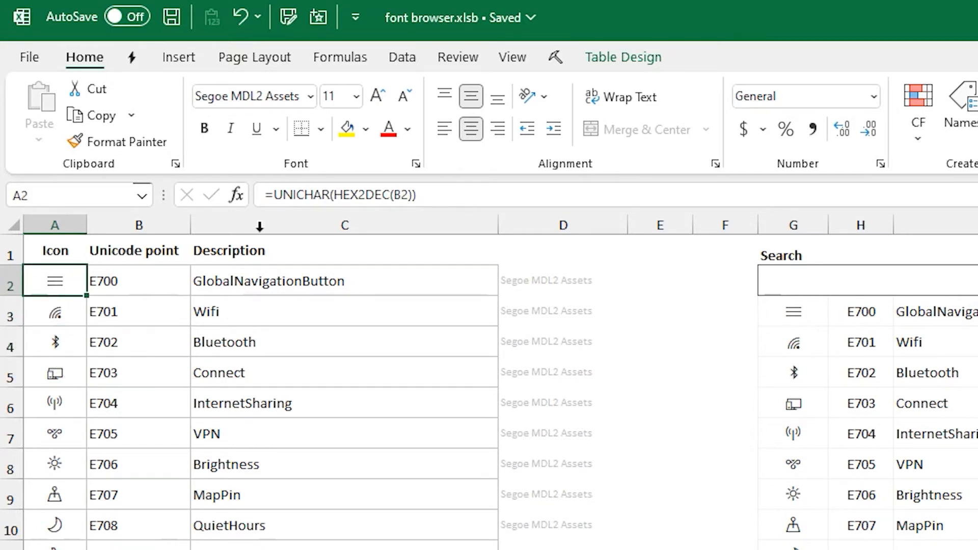
pyautogui.click(345, 195)
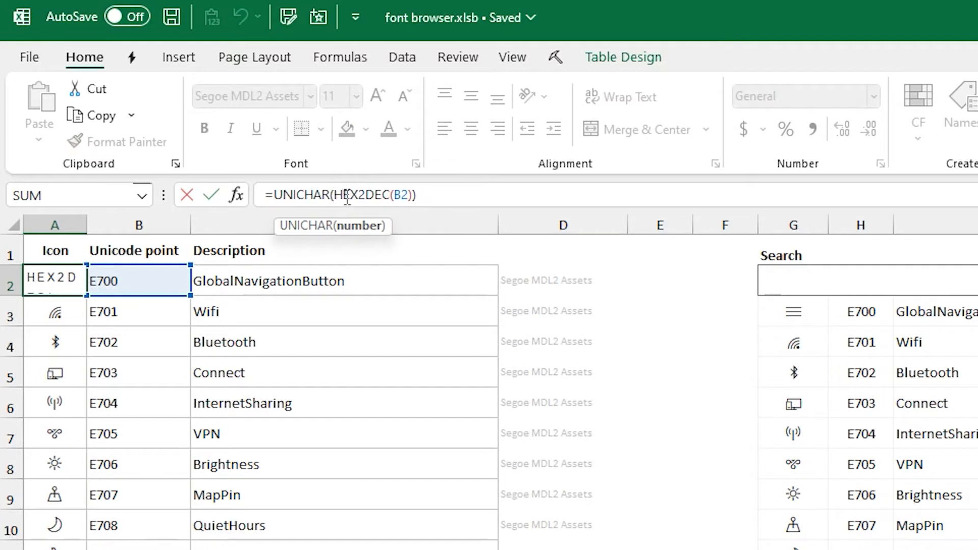
# - Evaluate HEX2DEC(B2) to 59136 and UNICHAR(59136) to the glyph with F9, then cancel the edit
pyautogui.moveTo(334, 195); pyautogui.dragTo(407, 197)
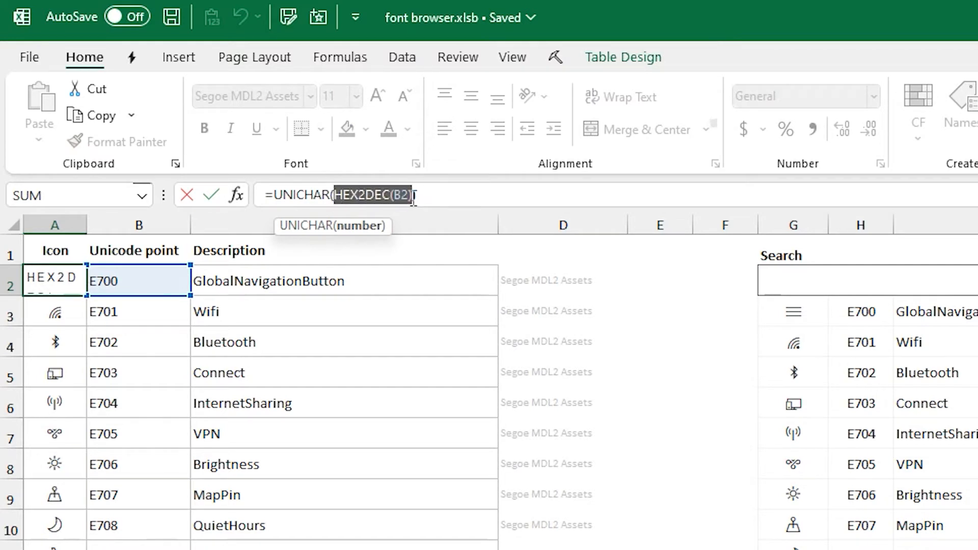
pyautogui.press('F9')
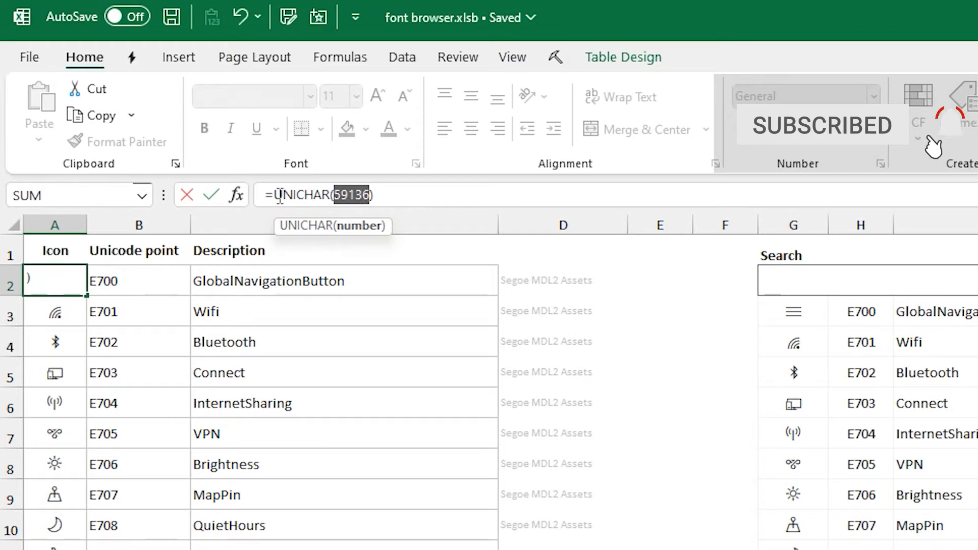
pyautogui.moveTo(274, 195); pyautogui.dragTo(472, 183)
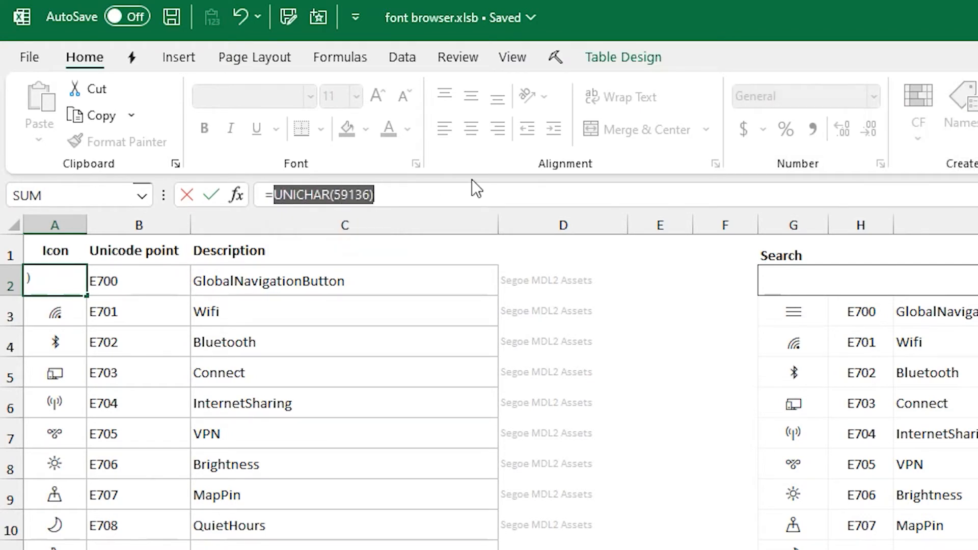
pyautogui.press('F9')
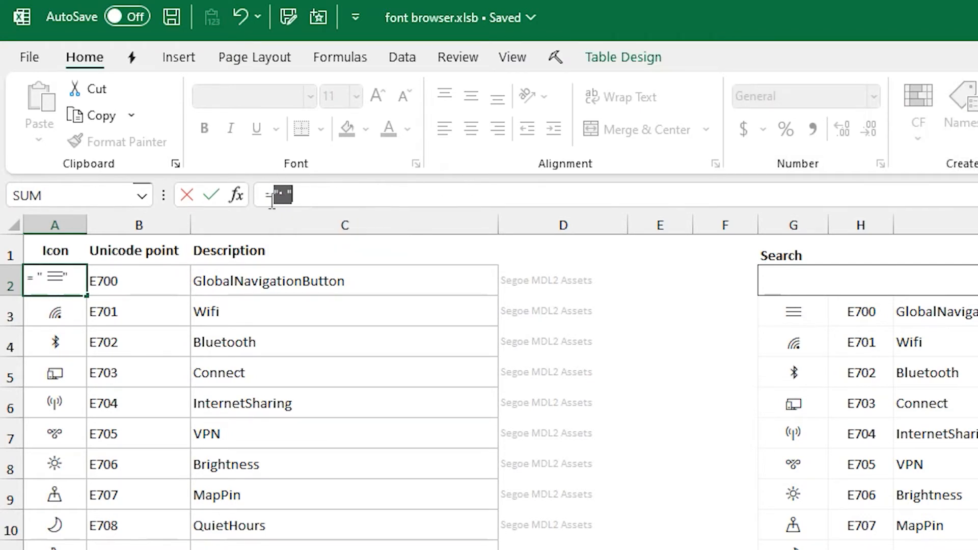
pyautogui.press('Escape')
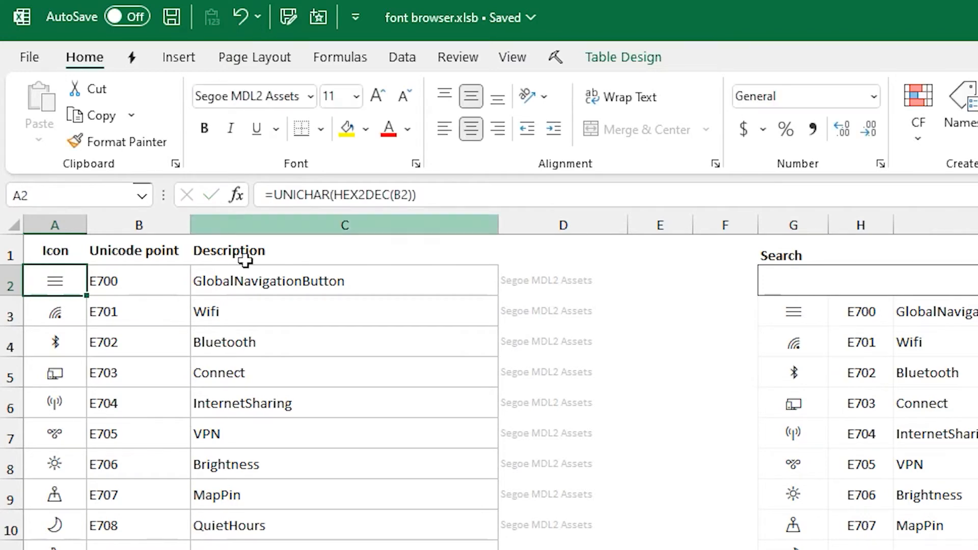
pyautogui.click(54, 312)
pyautogui.click(50, 345)
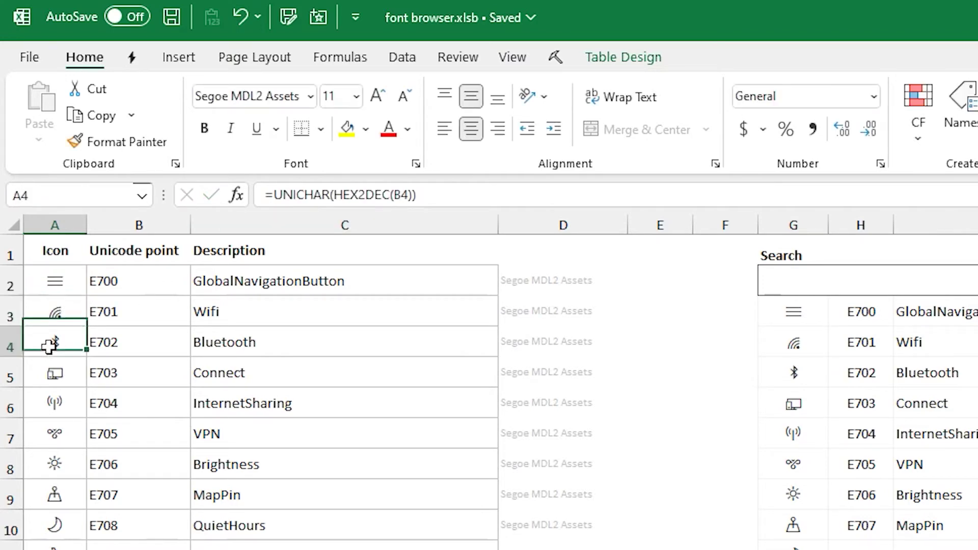
pyautogui.click(61, 433)
pyautogui.scroll(-3, 92, 420)
pyautogui.scroll(-3, 97, 459)
pyautogui.scroll(-2, 97, 459)
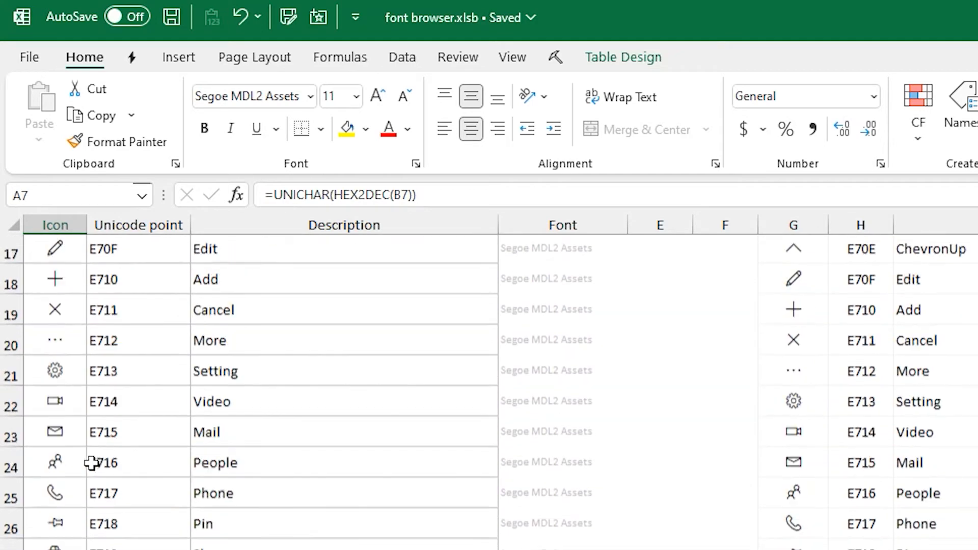
pyautogui.scroll(-2, 92, 459)
pyautogui.scroll(-1, 83, 457)
pyautogui.scroll(-2, 80, 457)
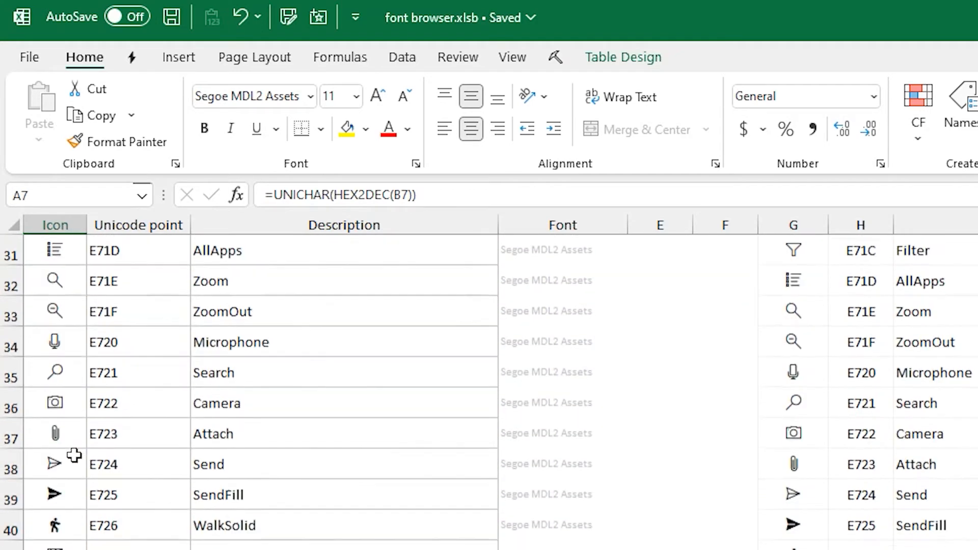
pyautogui.scroll(-2, 57, 457)
pyautogui.scroll(-2, 57, 458)
pyautogui.click(61, 436)
pyautogui.click(57, 496)
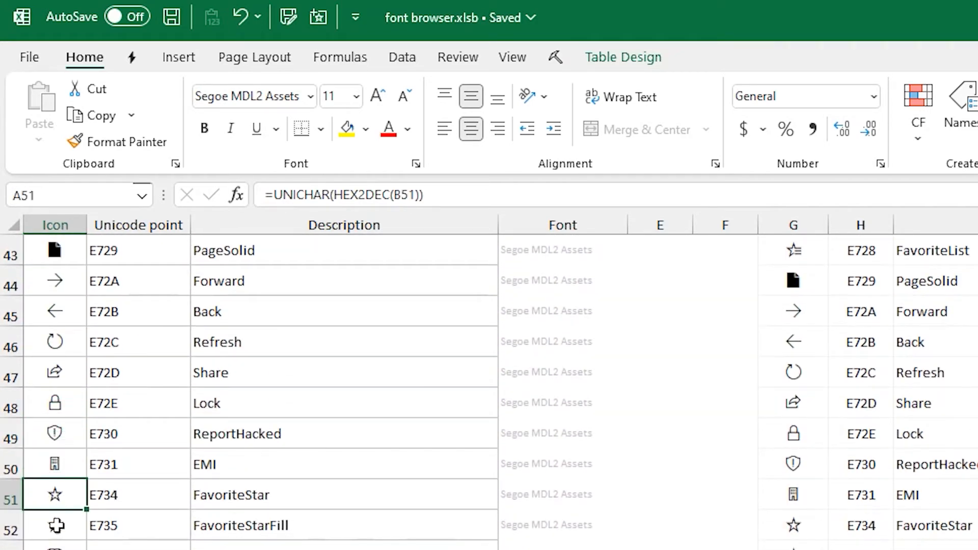
pyautogui.click(57, 526)
pyautogui.scroll(3, 130, 495)
pyautogui.scroll(6, 122, 460)
pyautogui.scroll(5, 123, 461)
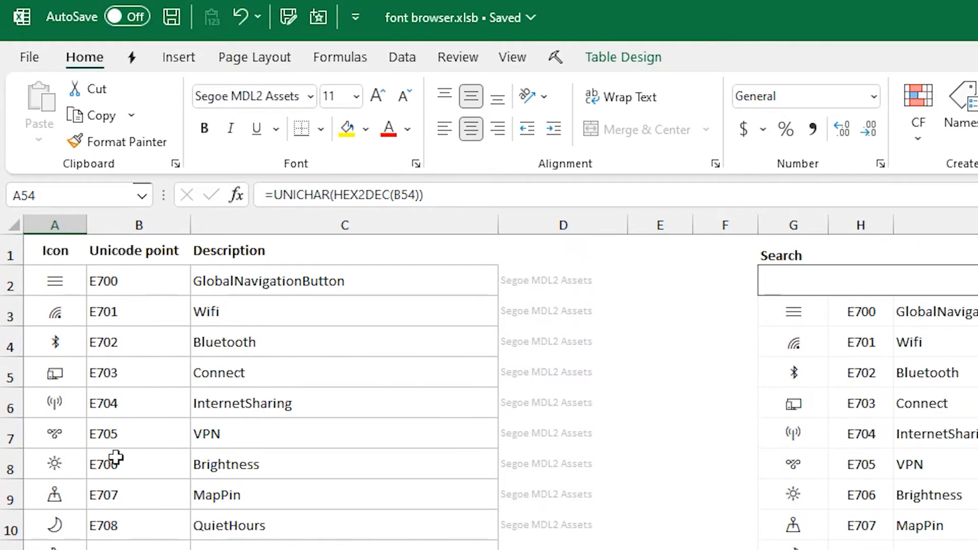
pyautogui.click(233, 315)
pyautogui.click(307, 282)
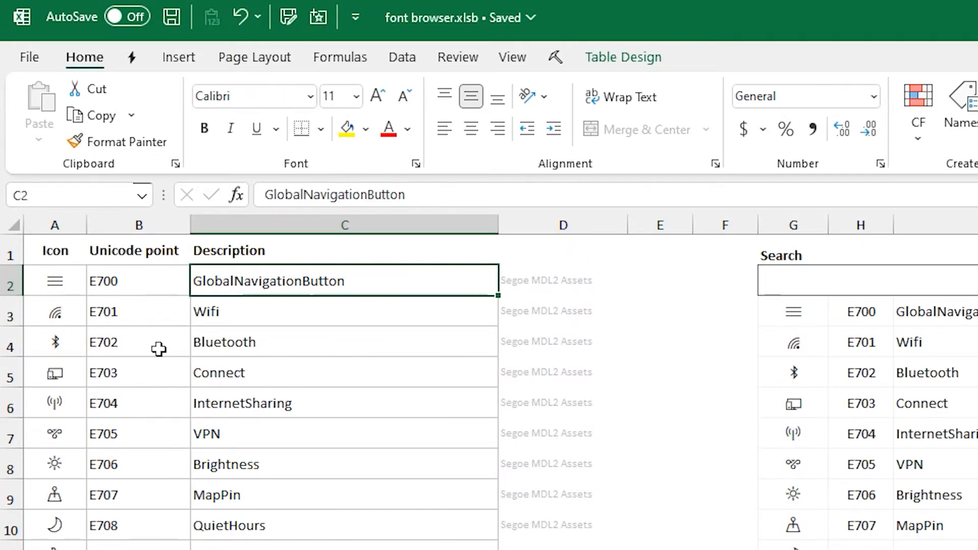
pyautogui.click(160, 287)
pyautogui.click(307, 282)
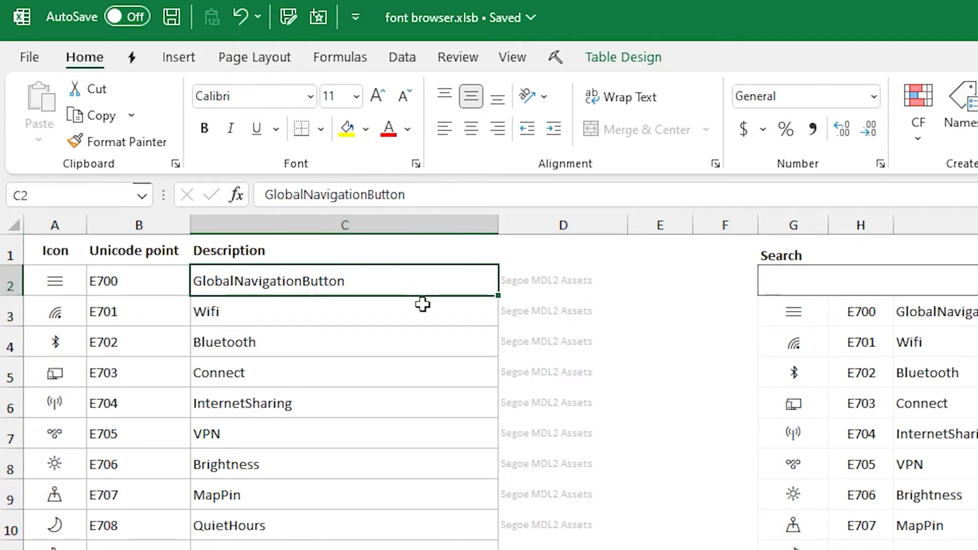
pyautogui.click(779, 309)
pyautogui.click(672, 315)
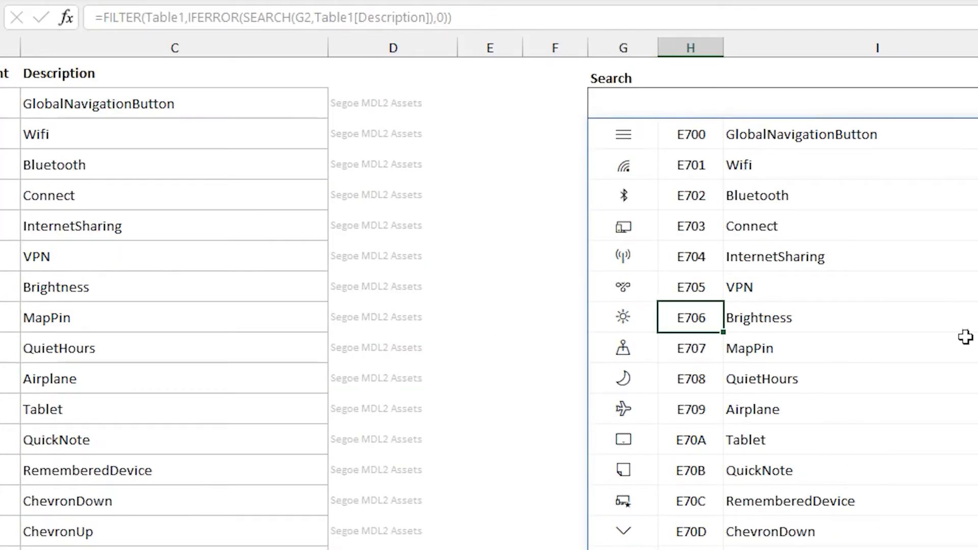
pyautogui.click(623, 134)
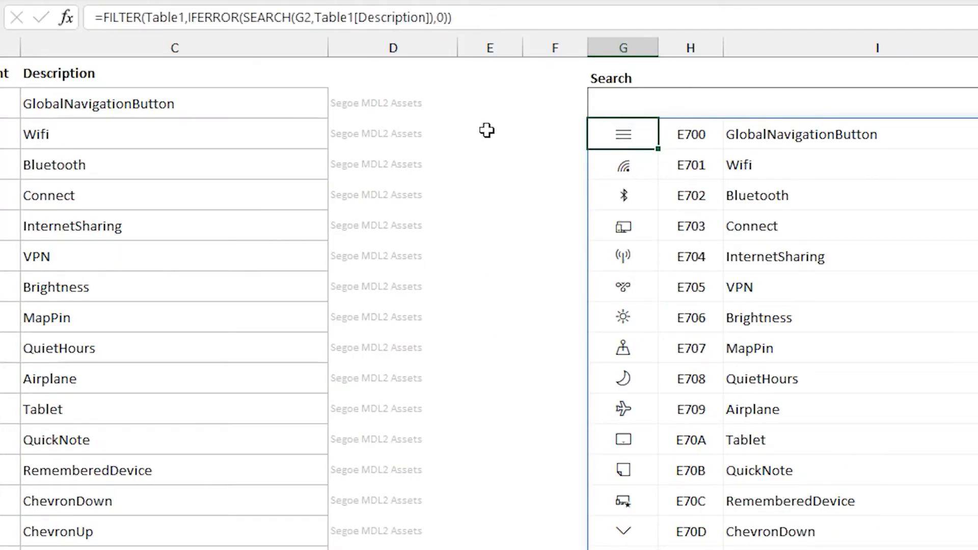
pyautogui.click(120, 18)
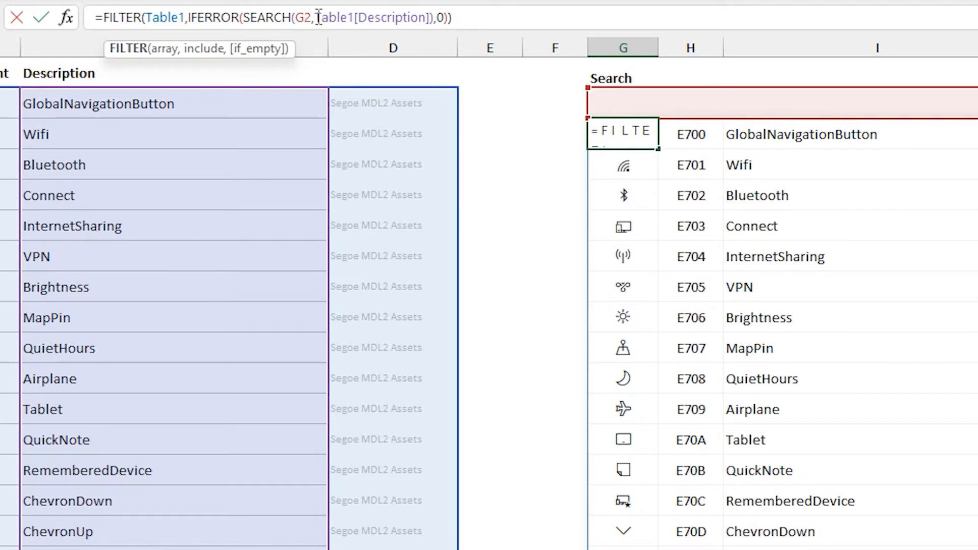
pyautogui.moveTo(316, 18); pyautogui.dragTo(421, 20)
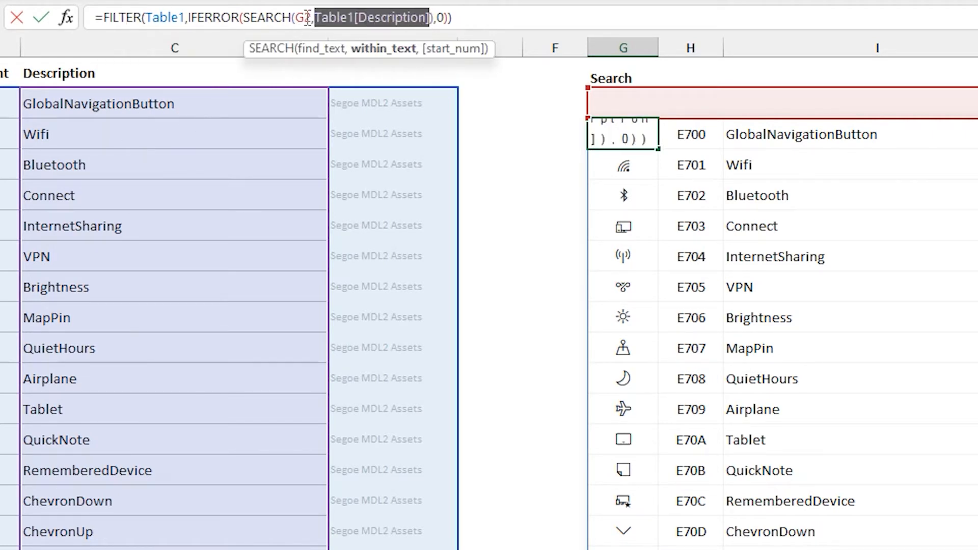
pyautogui.click(696, 98)
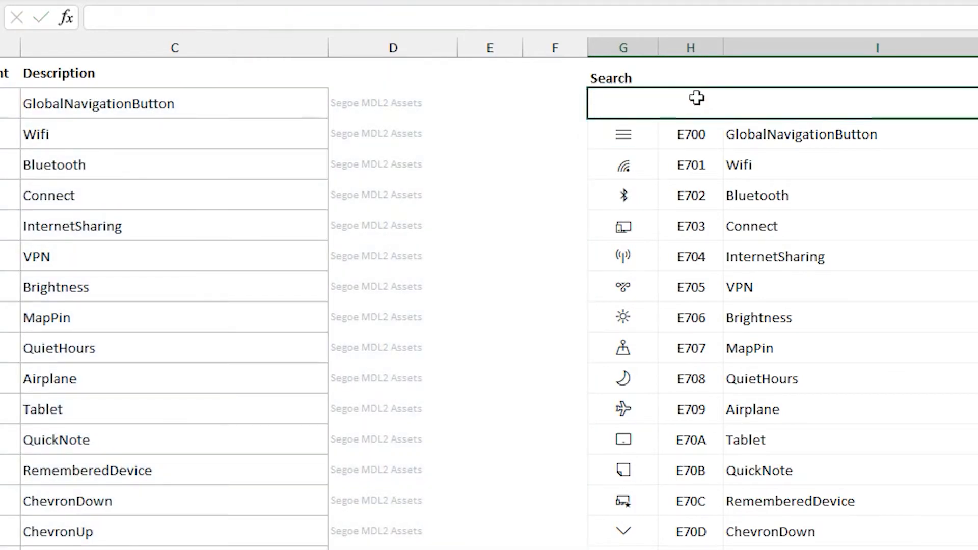
pyautogui.write('phone')
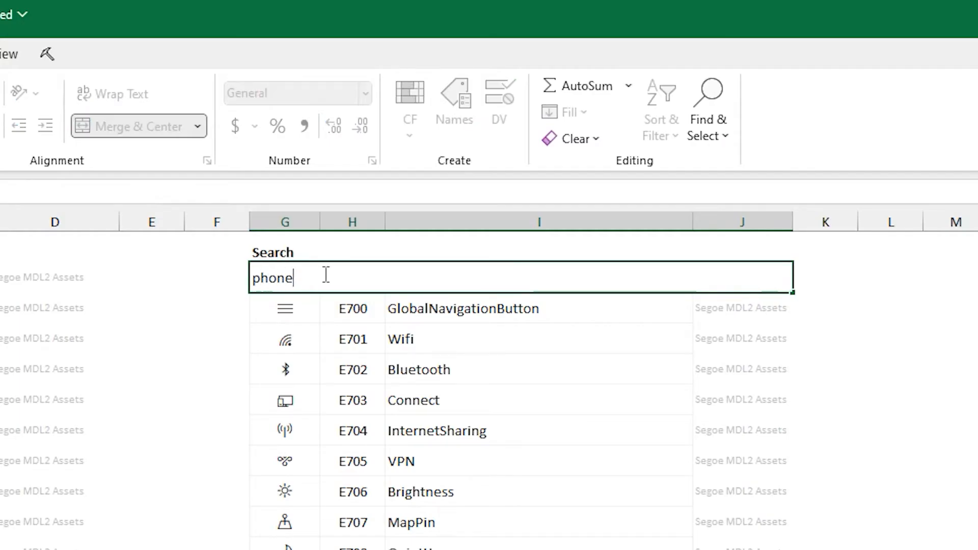
# - Filter the icons to phone matches and look through Microphone, Megaphone, CellPhone and Headphone1
pyautogui.press('Return')
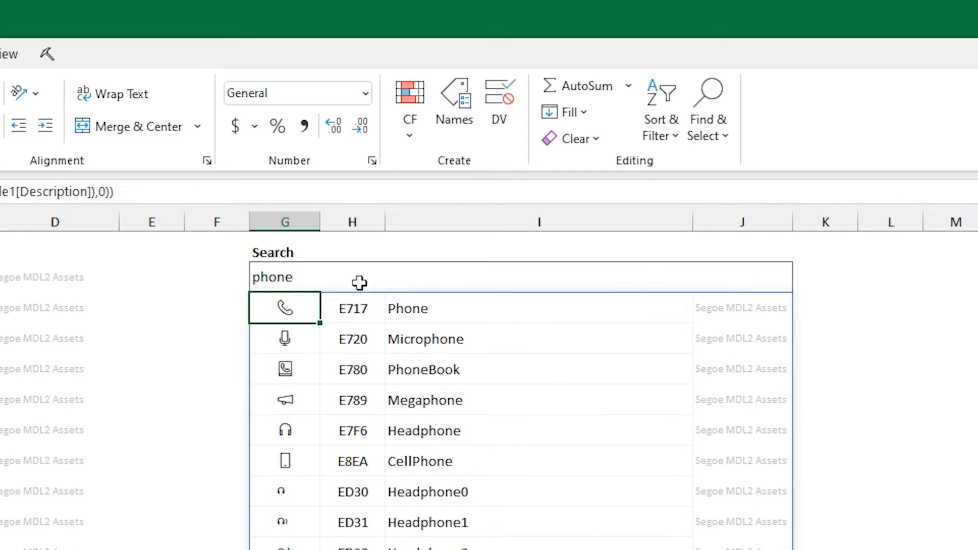
pyautogui.click(298, 339)
pyautogui.click(443, 338)
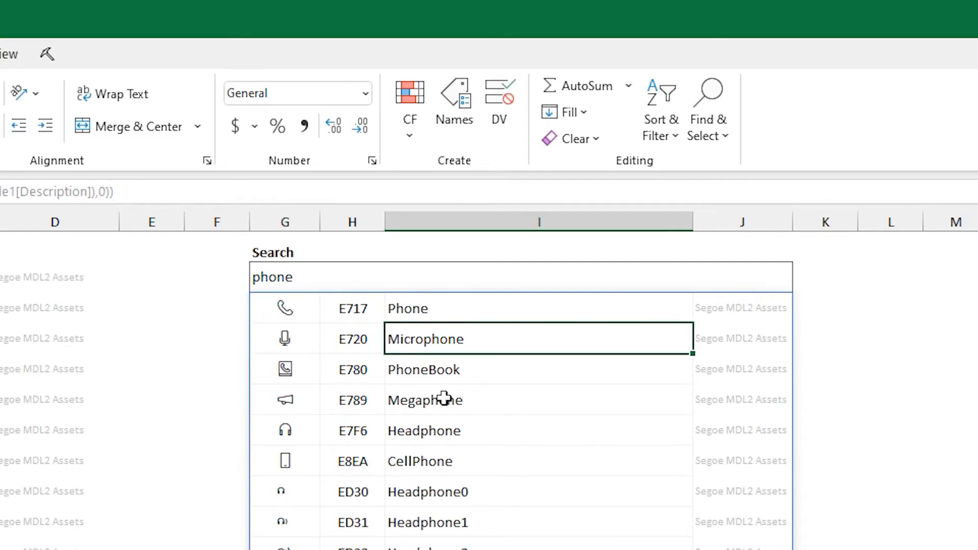
pyautogui.click(443, 400)
pyautogui.click(444, 462)
pyautogui.click(443, 522)
pyautogui.press('Down')
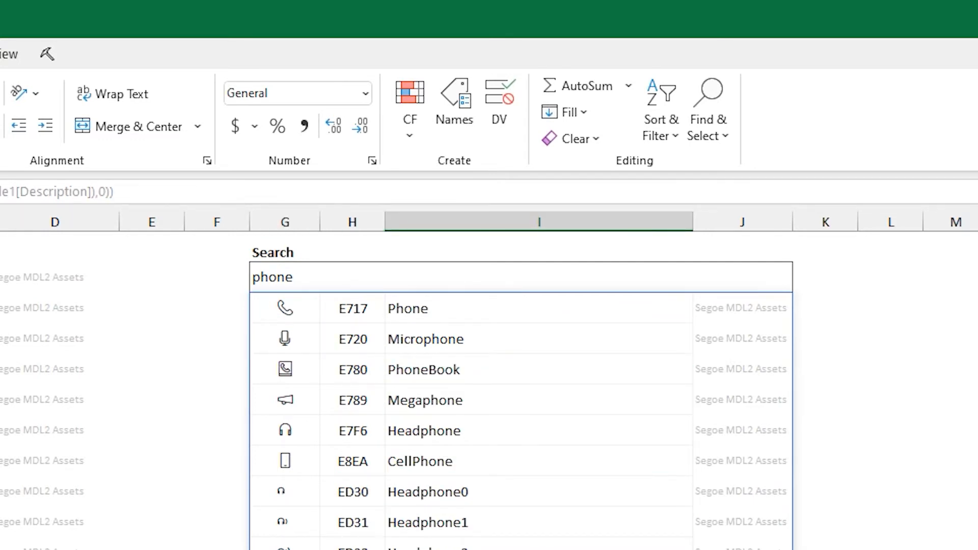
# - Clear the search to show every icon, then filter the list to check matches
pyautogui.click(330, 272)
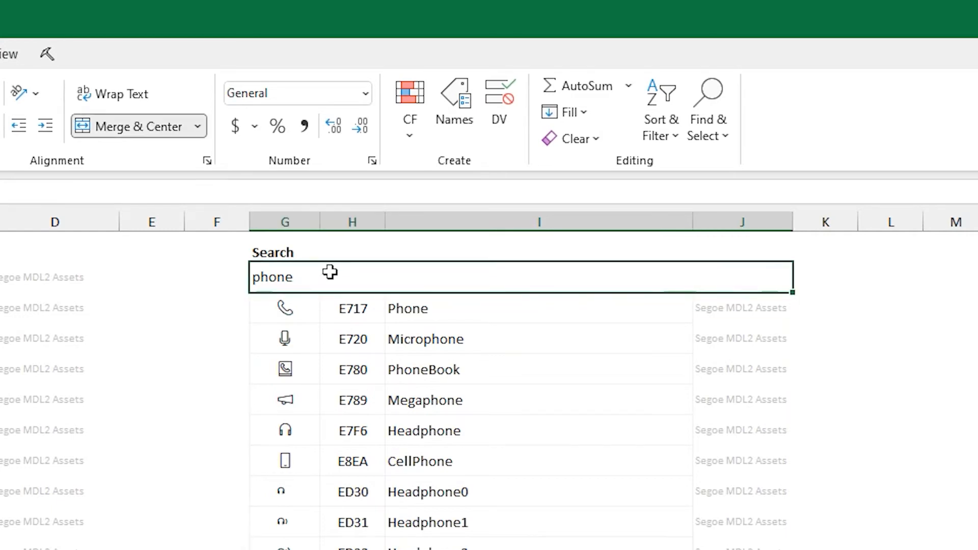
pyautogui.press('Delete')
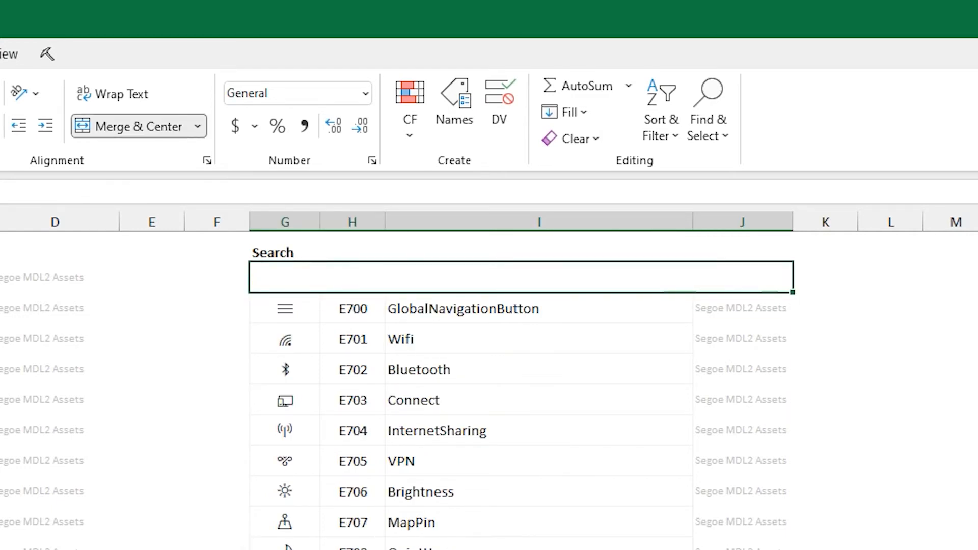
pyautogui.scroll(-5, 279, 341)
pyautogui.scroll(-3, 279, 342)
pyautogui.scroll(5, 279, 342)
pyautogui.scroll(4, 280, 342)
pyautogui.write('check')
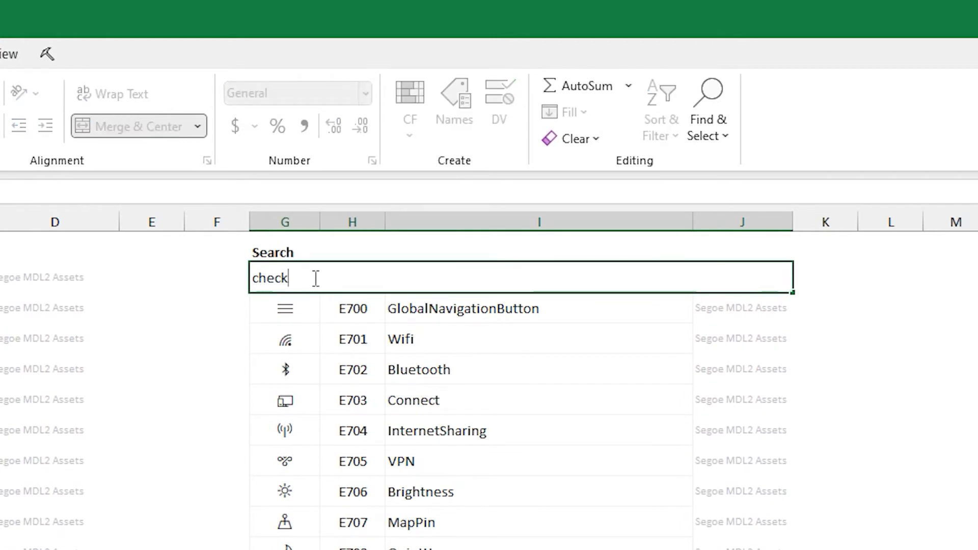
pyautogui.press('Return')
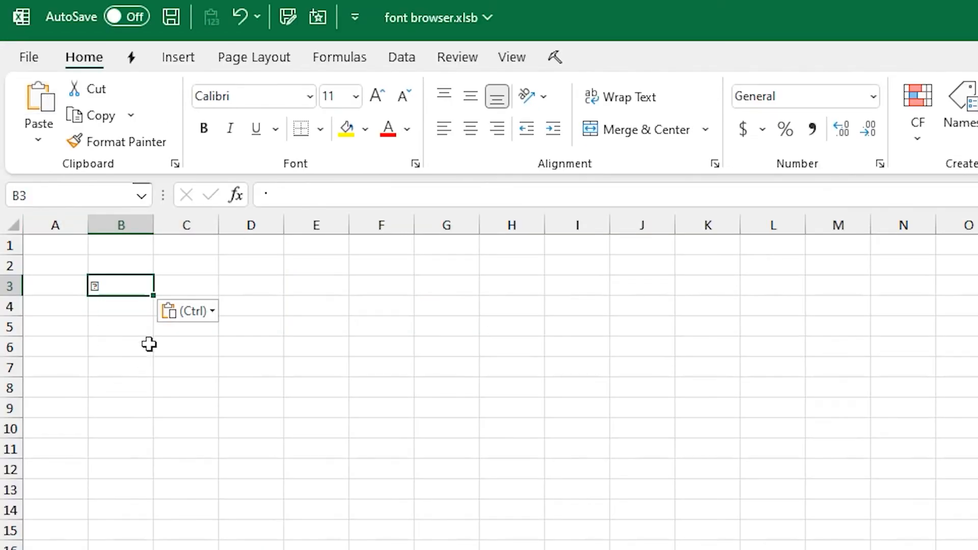
# - Set the pasted icon in B3 to the Segoe MDL2 Assets font
pyautogui.click(311, 95)
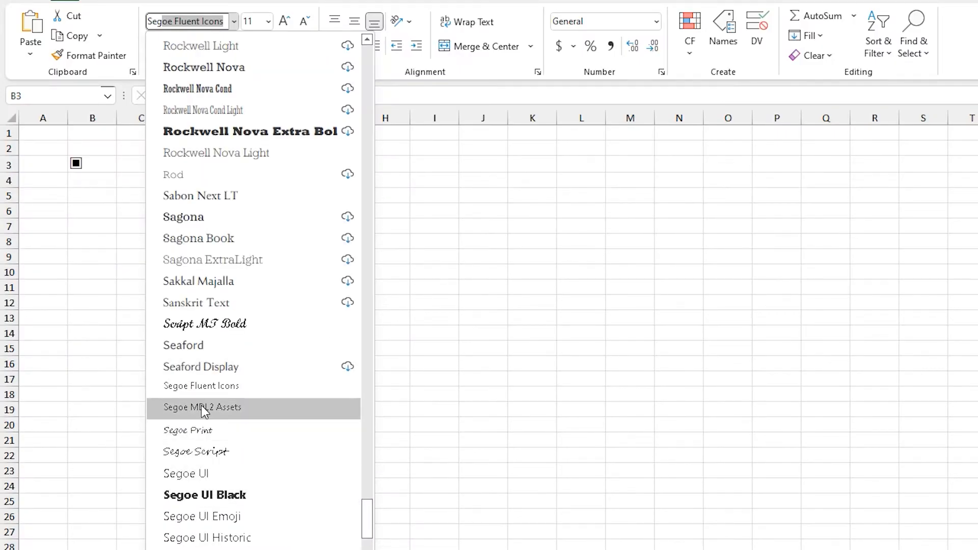
pyautogui.click(202, 408)
pyautogui.click(171, 108)
pyautogui.click(130, 109)
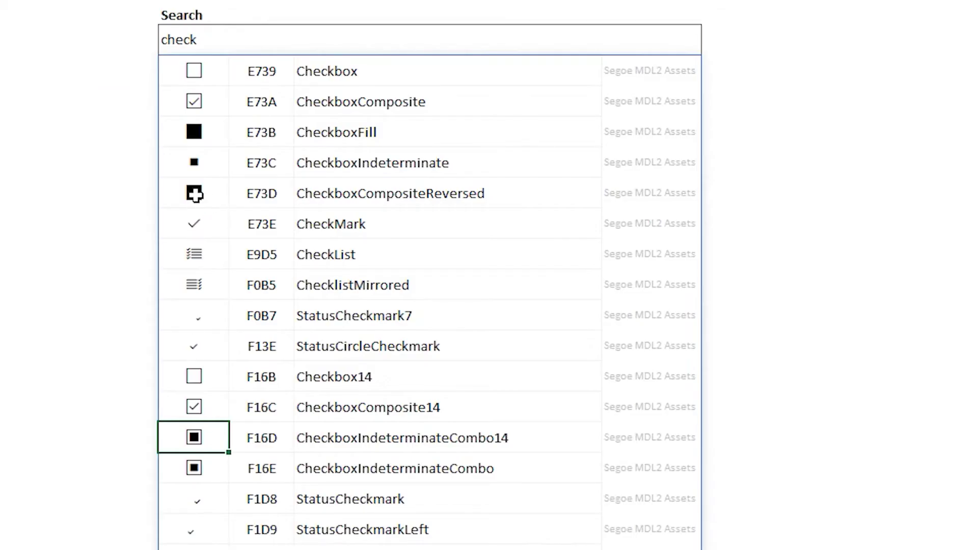
# - Copy the CheckboxCompositeReversed icon into B4 and paint B3's icon font onto it
pyautogui.click(194, 194)
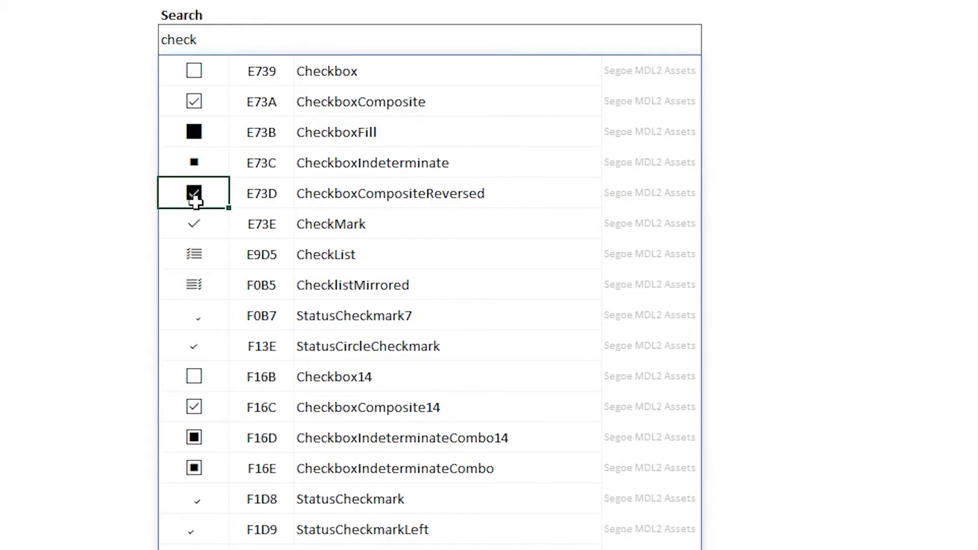
pyautogui.click(40, 97)
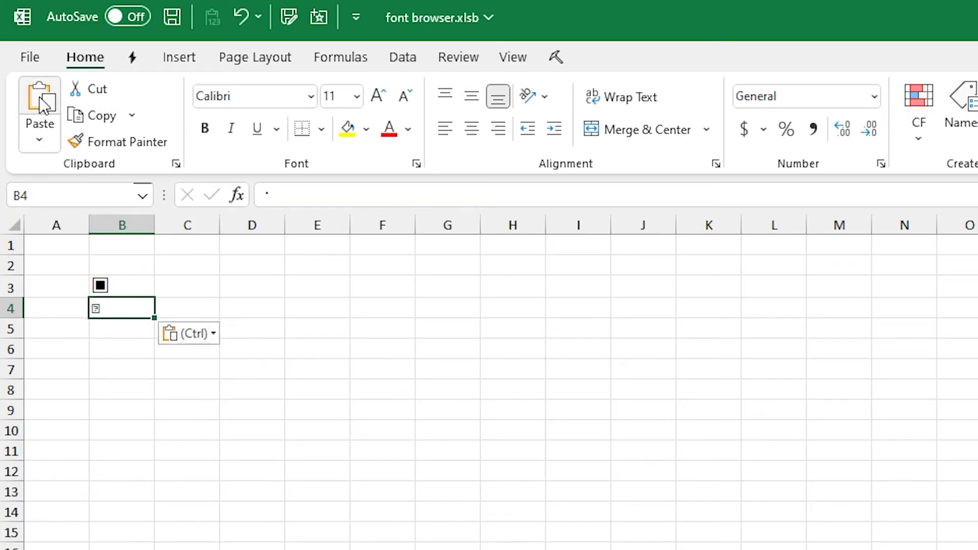
pyautogui.click(136, 285)
pyautogui.click(127, 142)
pyautogui.click(131, 309)
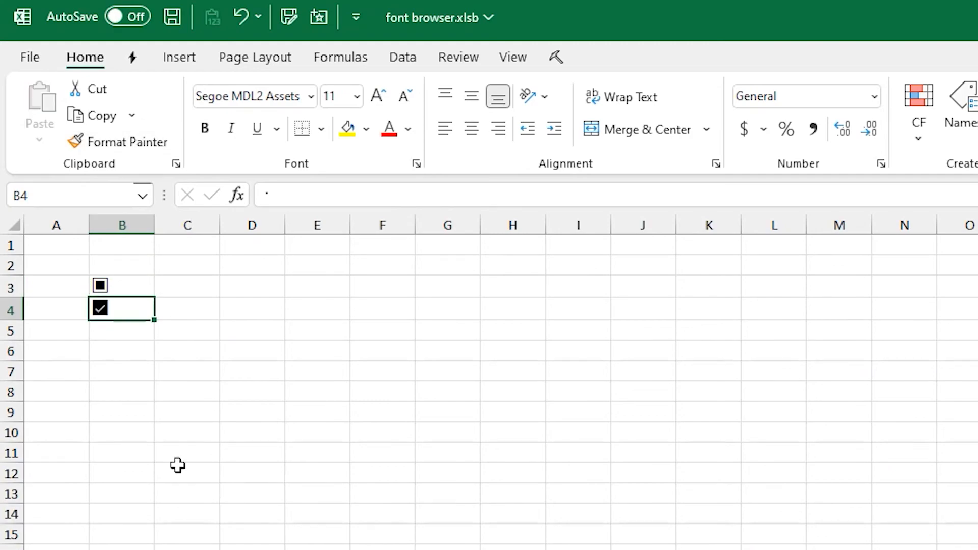
pyautogui.click(126, 412)
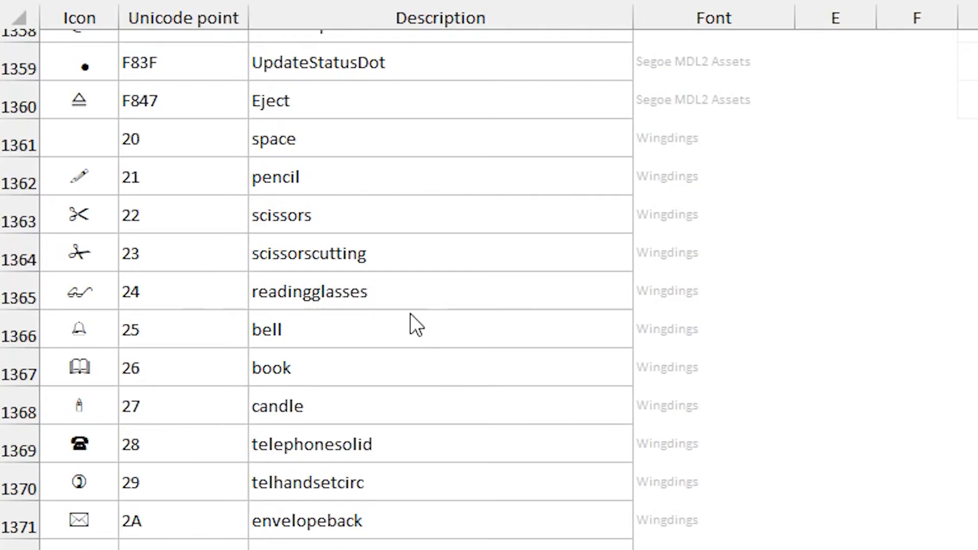
# - Select the scissorscutting row and its Wingdings font name in the font browser
pyautogui.click(183, 252)
pyautogui.click(692, 253)
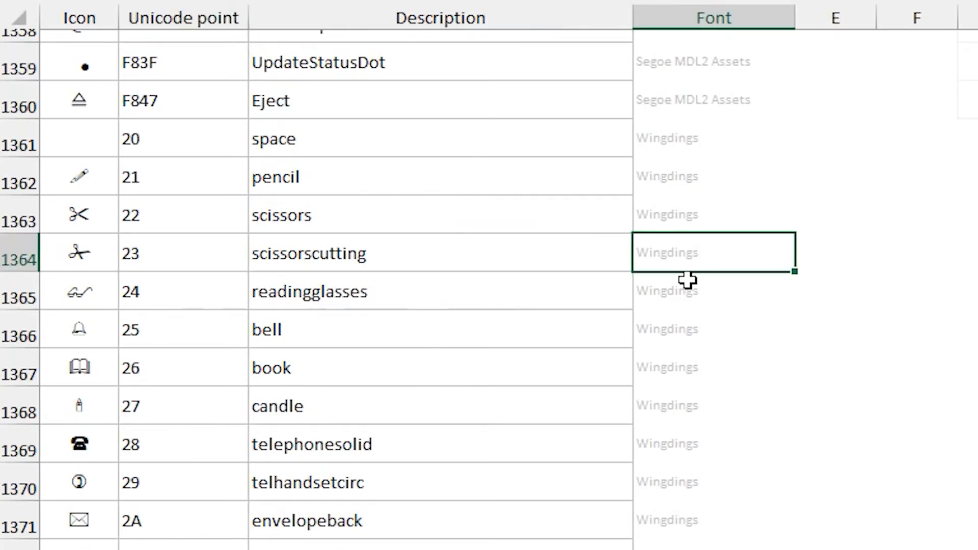
pyautogui.scroll(-1, 508, 415)
pyautogui.scroll(-5, 507, 414)
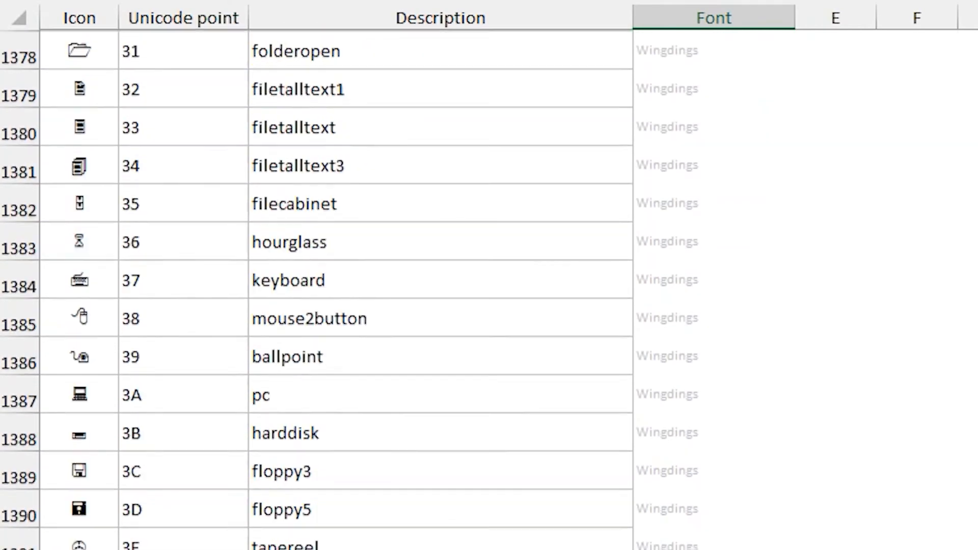
pyautogui.scroll(-5, 508, 415)
pyautogui.scroll(-4, 508, 414)
pyautogui.scroll(-3, 508, 414)
pyautogui.scroll(-8, 508, 414)
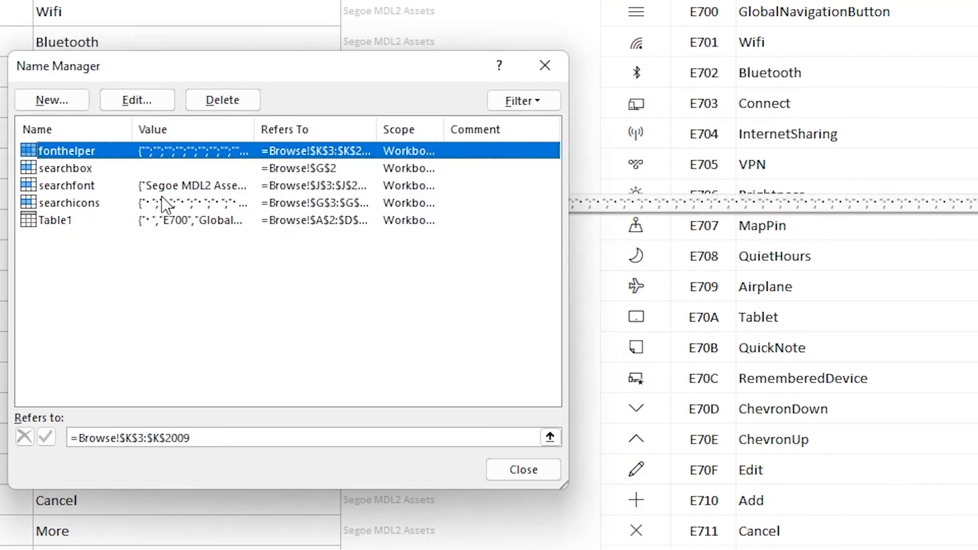
# - Trace the searchicons name to Browse!G3:G2009 and close the Name Manager
pyautogui.click(111, 203)
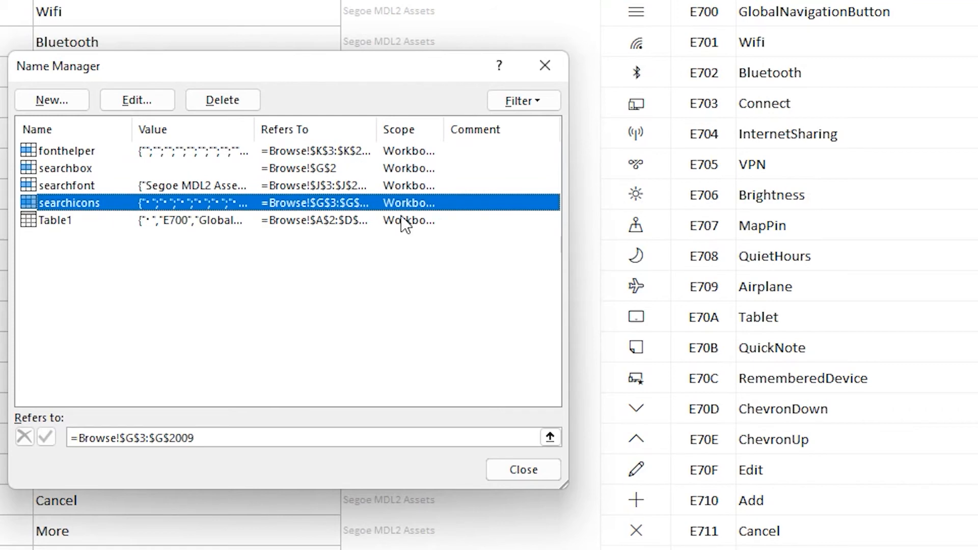
pyautogui.click(550, 438)
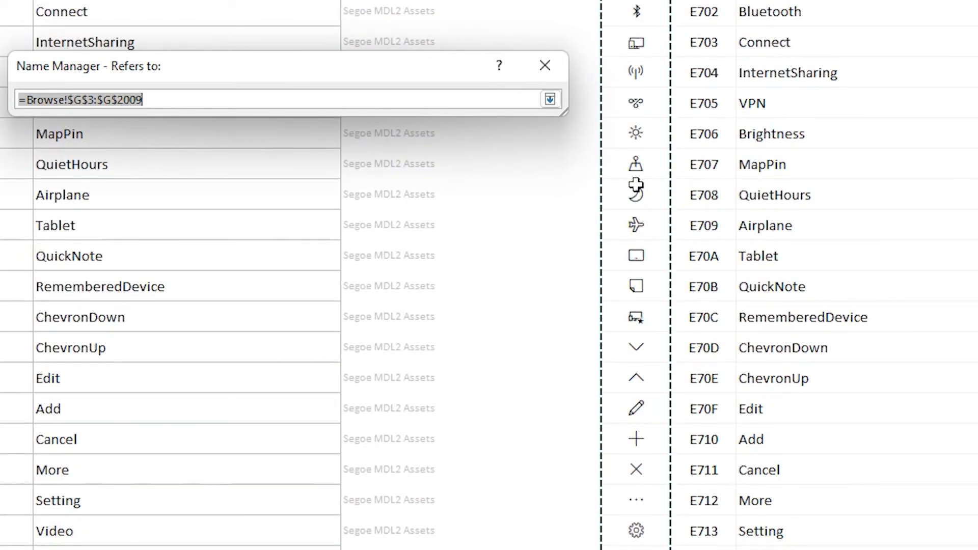
pyautogui.click(545, 65)
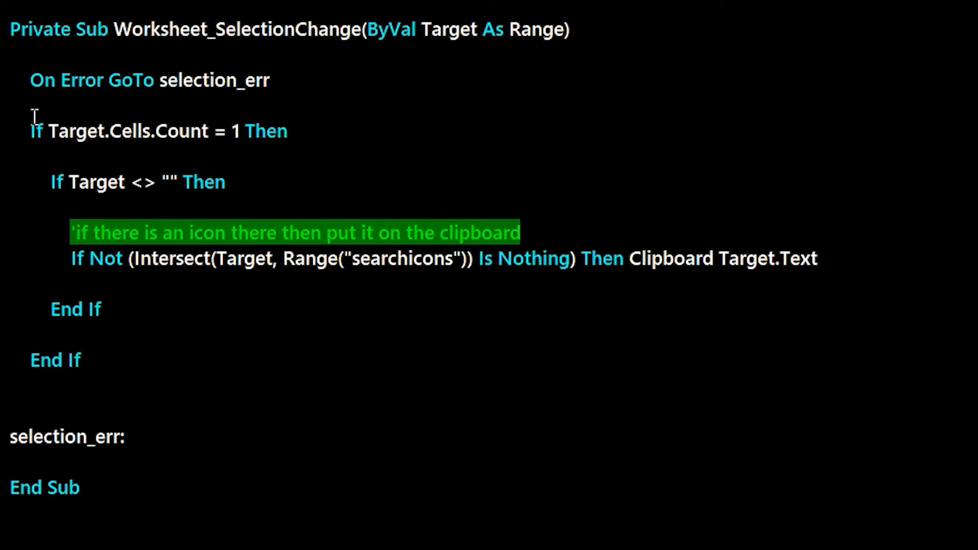
pyautogui.doubleClick(229, 31)
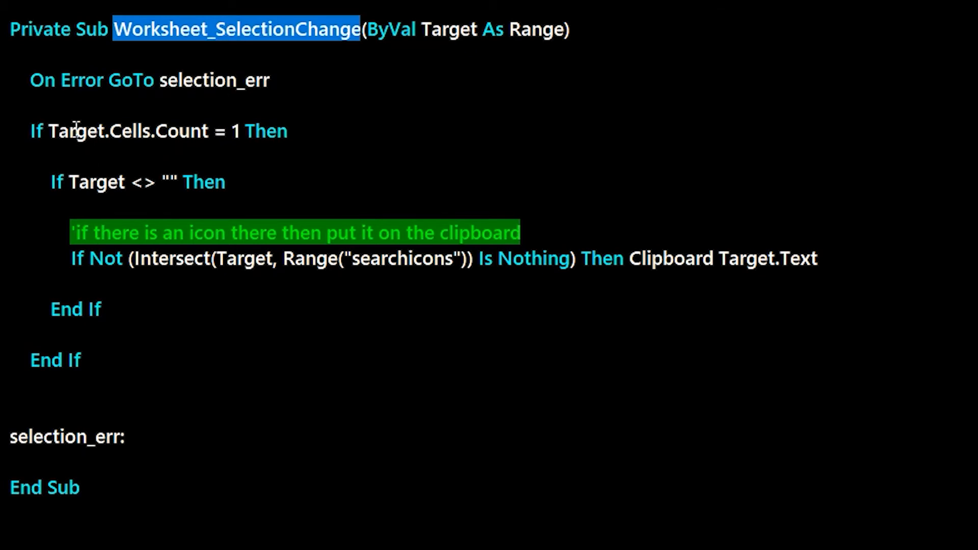
pyautogui.moveTo(75, 130); pyautogui.dragTo(264, 134)
pyautogui.moveTo(79, 181); pyautogui.dragTo(194, 181)
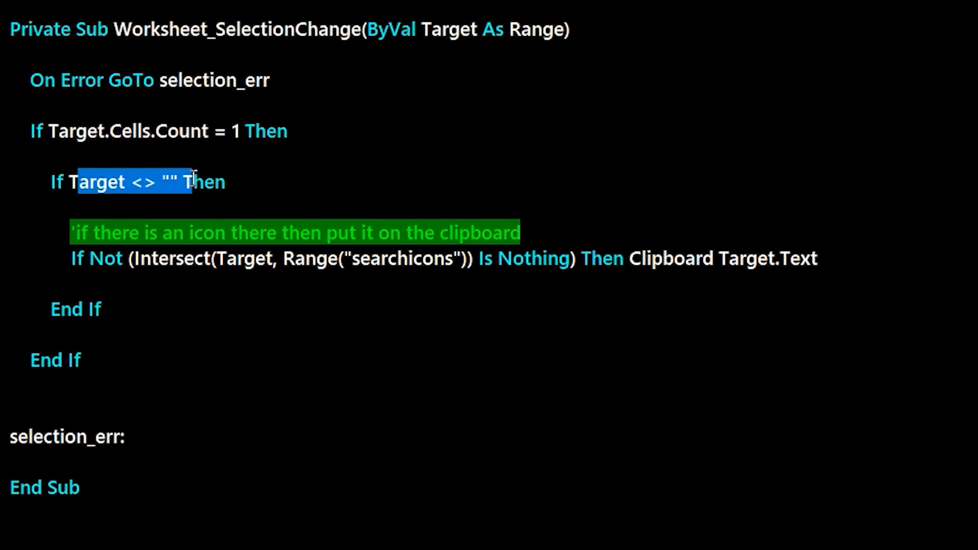
pyautogui.click(158, 260)
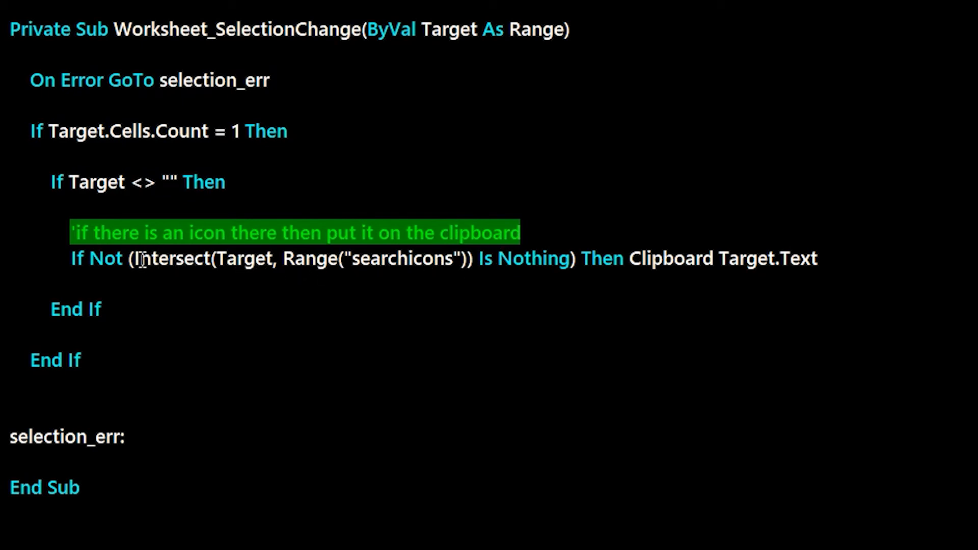
pyautogui.click(651, 264)
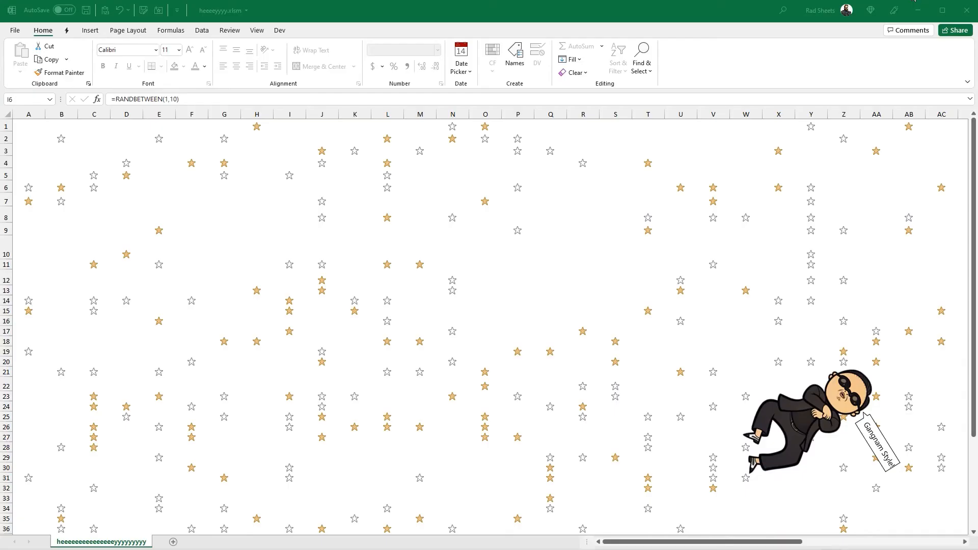
# - Drag the cartoon dancer image toward the upper right of the star-pattern sheet
pyautogui.moveTo(841, 406); pyautogui.dragTo(759, 144)
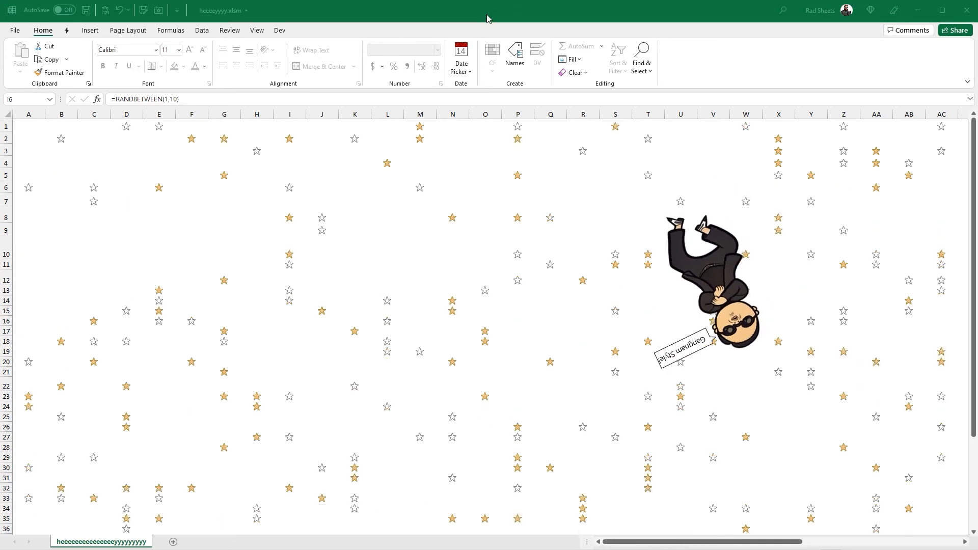